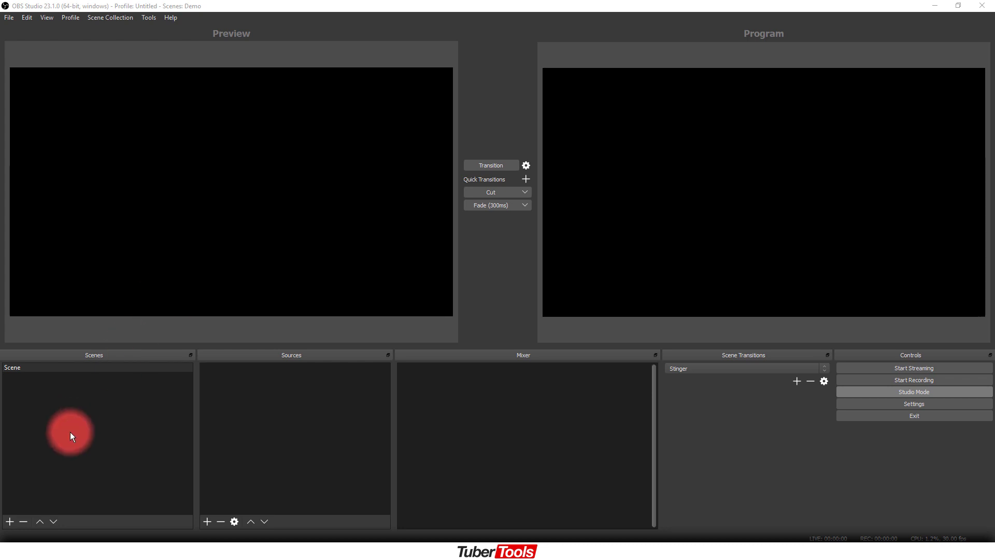
# Create a second scene named 'Lower Third' beneath the existing Scene.
pyautogui.click(9, 521)
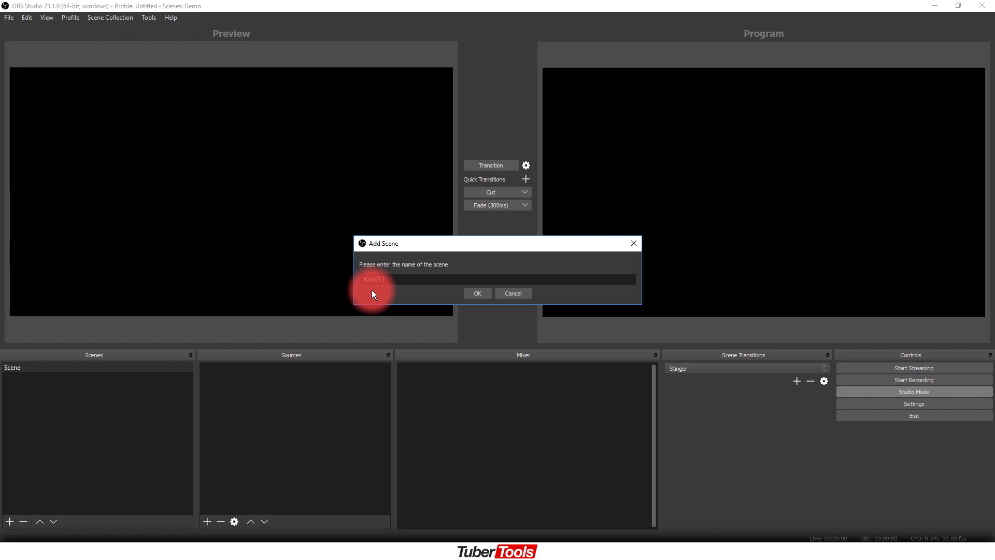
pyautogui.write('Lower Third')
pyautogui.click(472, 294)
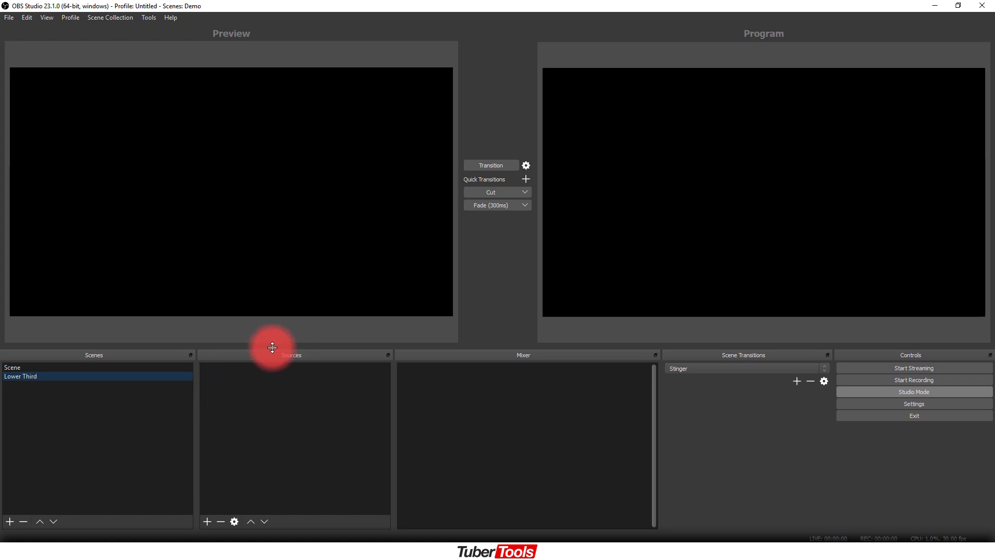
# Add a Media Source named 'Lower Third BG' to the Lower Third scene.
pyautogui.click(207, 521)
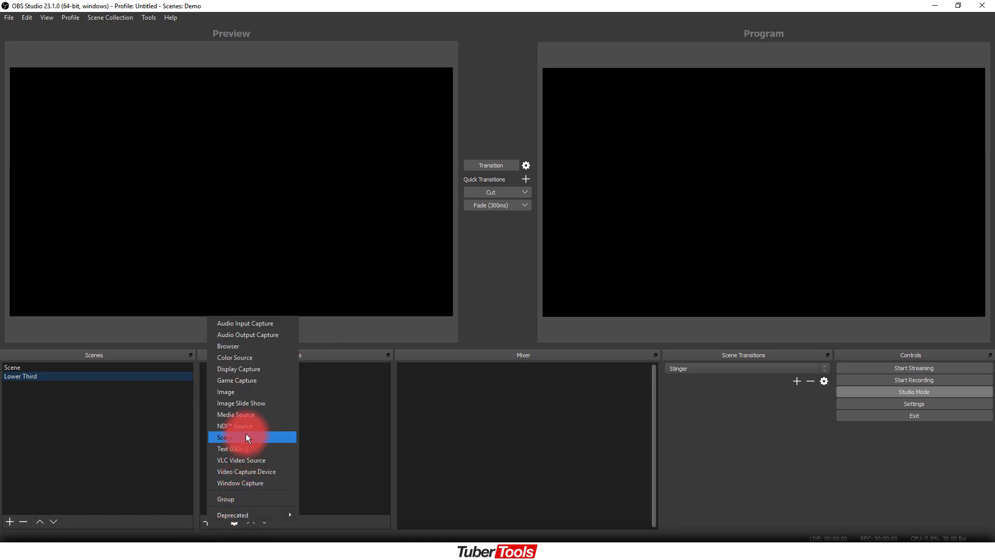
pyautogui.click(247, 414)
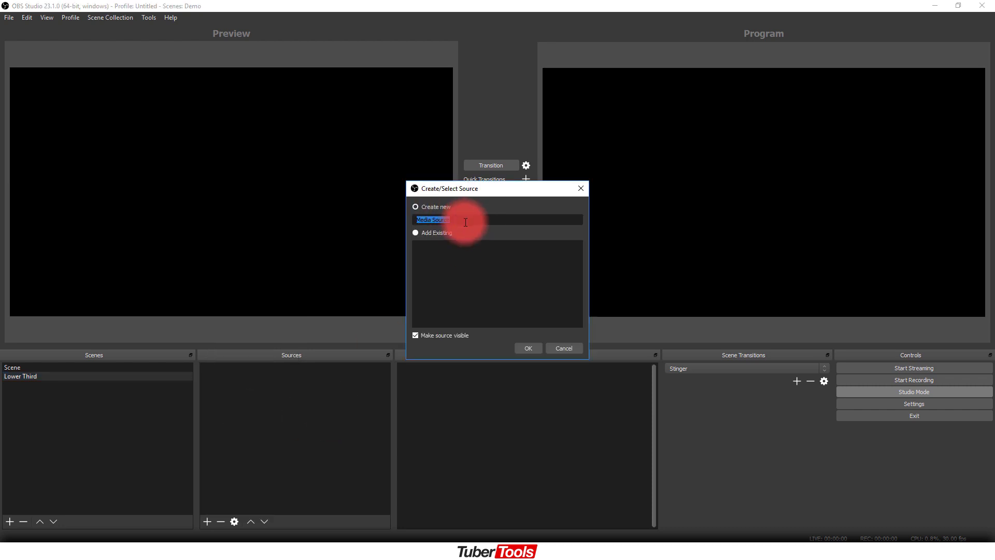
pyautogui.write('Lower Third BG')
pyautogui.click(531, 349)
# Load lt-001-blue.mov as the media file and save the source settings.
pyautogui.click(714, 361)
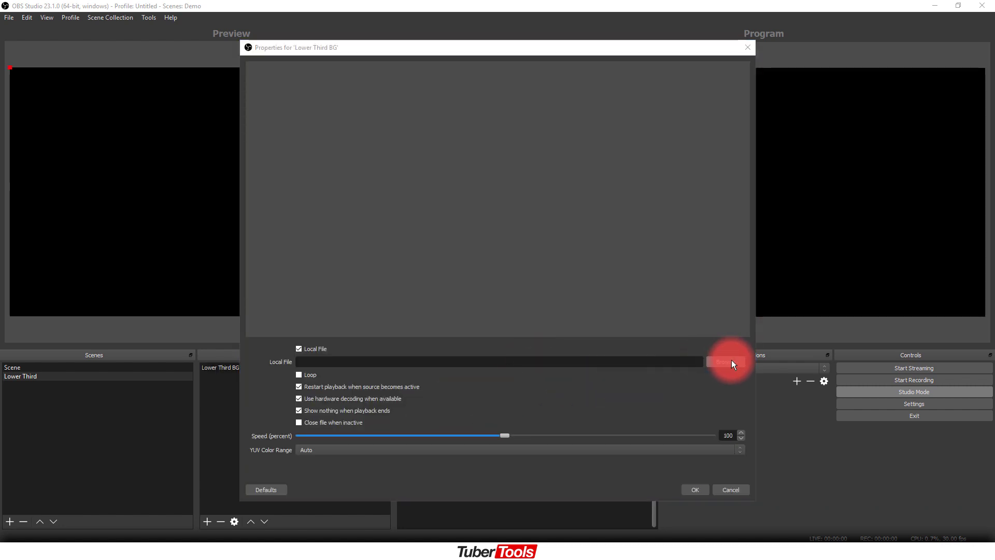
pyautogui.click(366, 145)
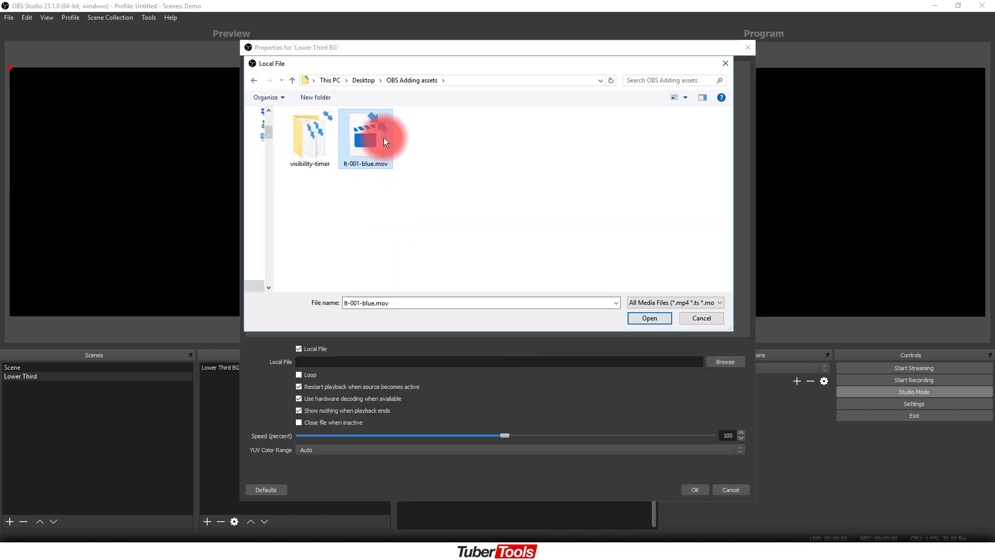
pyautogui.click(651, 317)
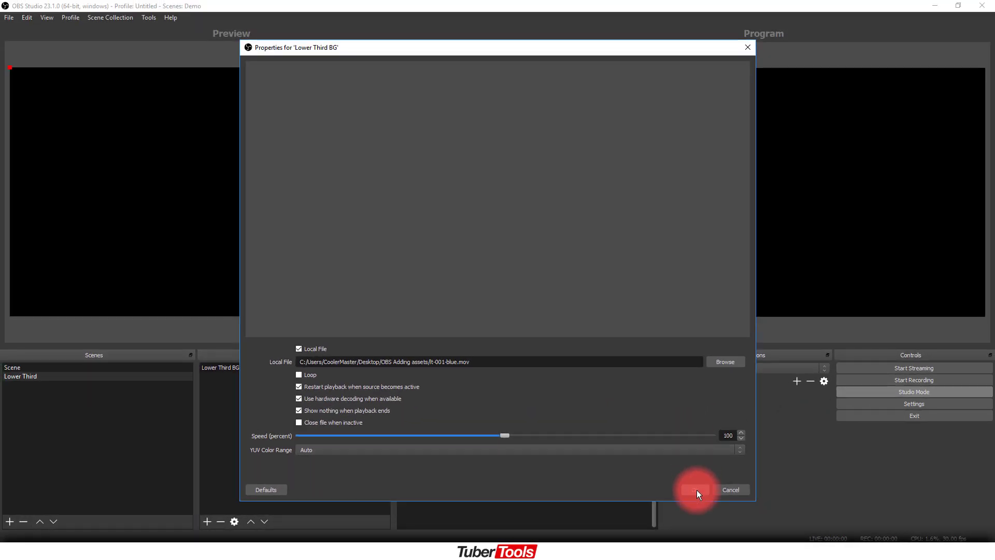
pyautogui.click(695, 489)
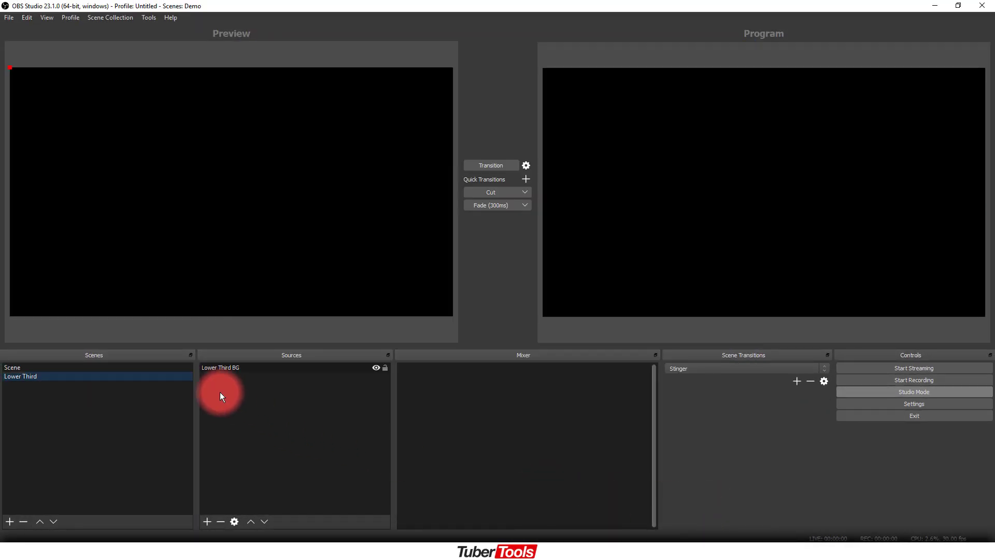
# Transition the Lower Third scene to Program so the blue bar plays live.
pyautogui.click(220, 367)
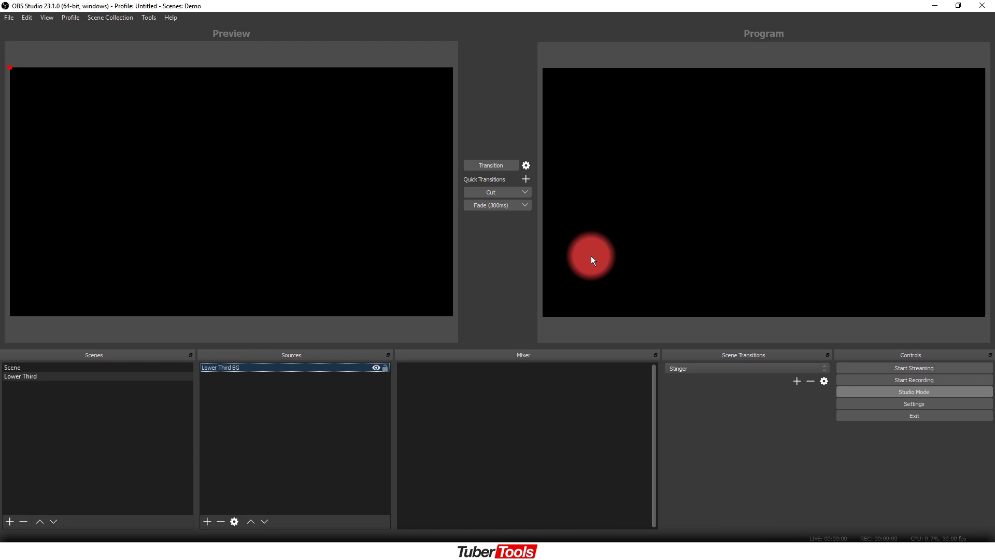
pyautogui.click(11, 367)
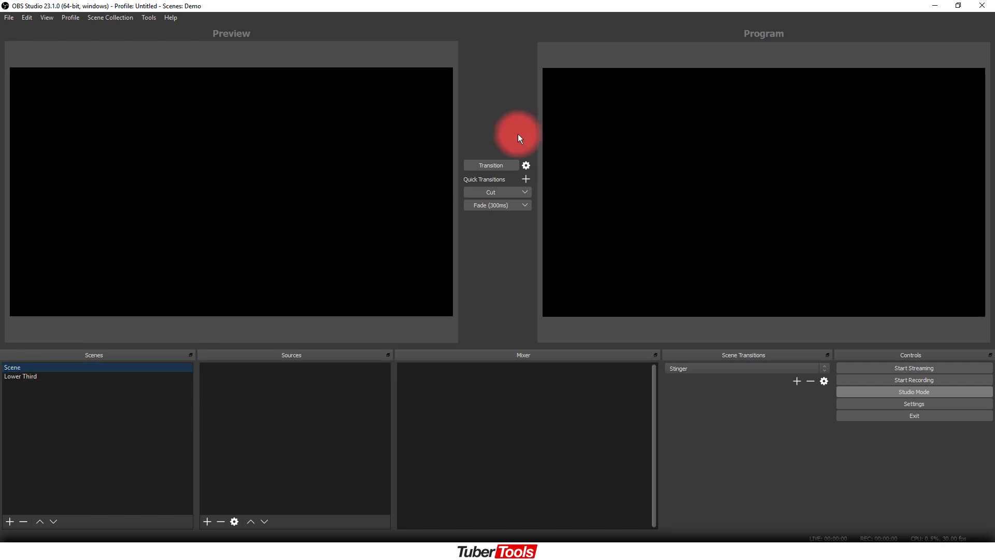
pyautogui.click(492, 164)
pyautogui.click(82, 374)
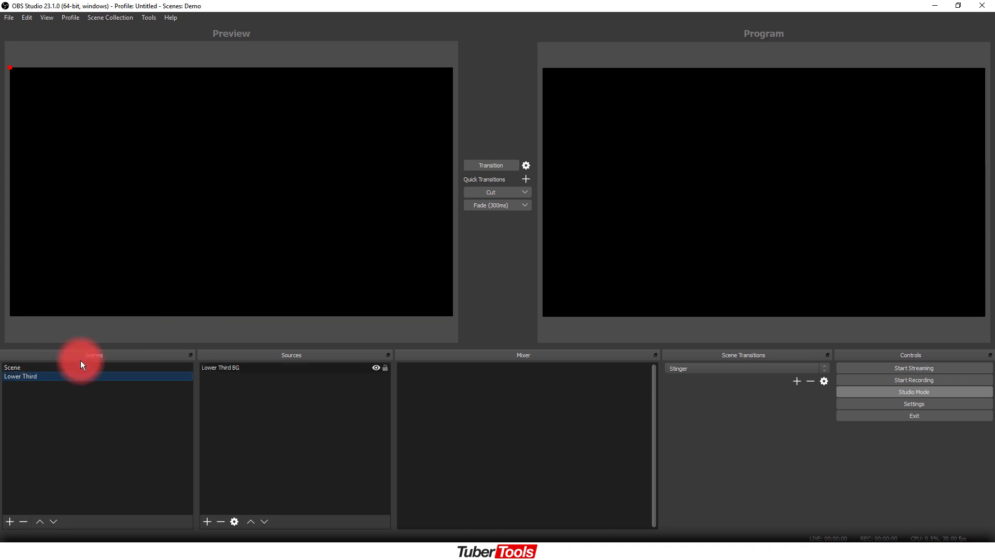
pyautogui.click(488, 165)
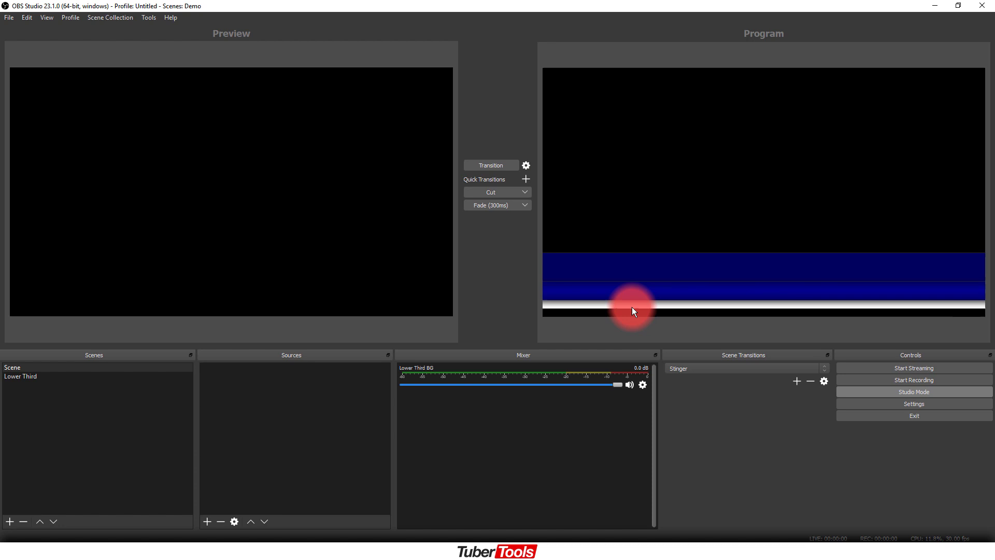
# Add a Text (GDI+) source 'Lower Third Text' reading 'YOUR TEXT WOULD BE HERE'.
pyautogui.click(23, 376)
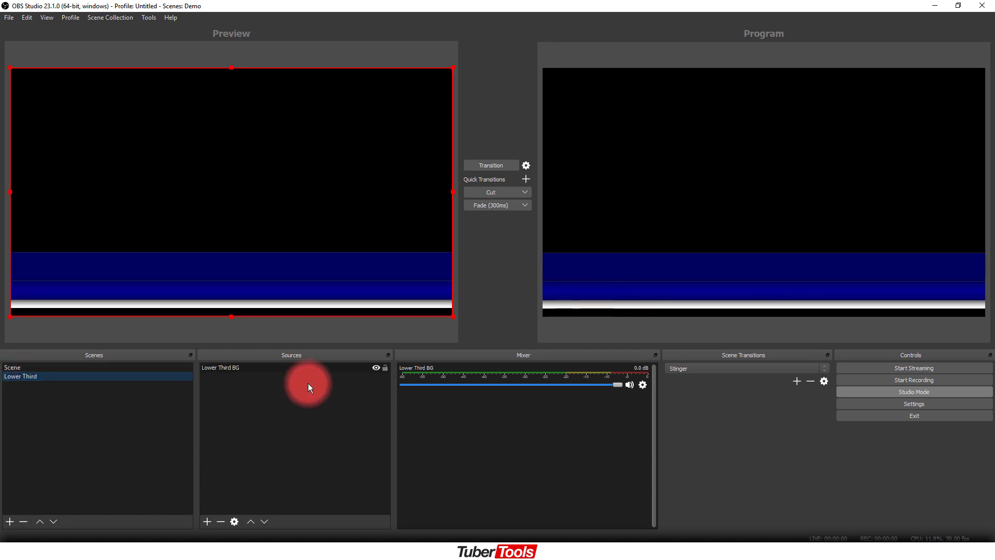
pyautogui.click(234, 368)
pyautogui.click(206, 520)
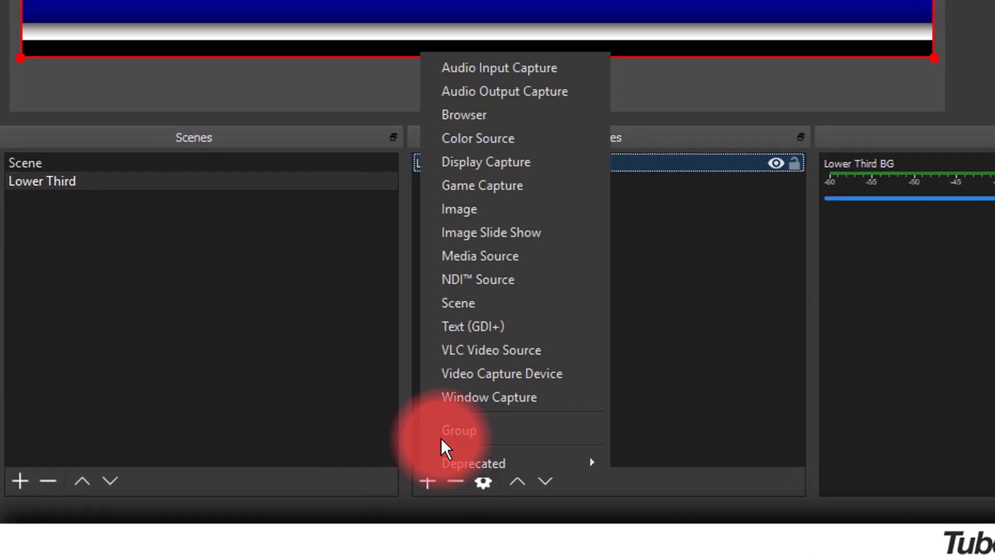
pyautogui.click(465, 328)
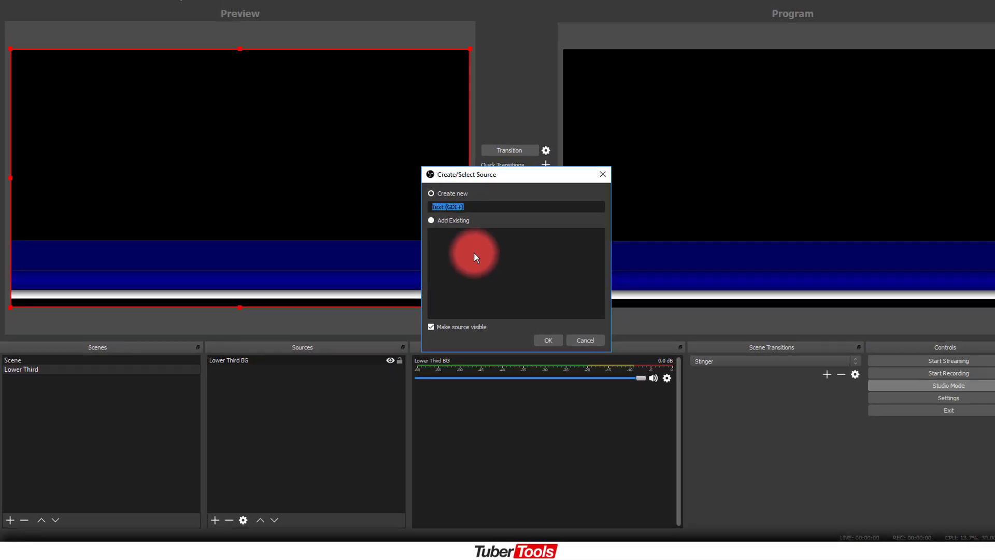
pyautogui.write('Lower Third Text')
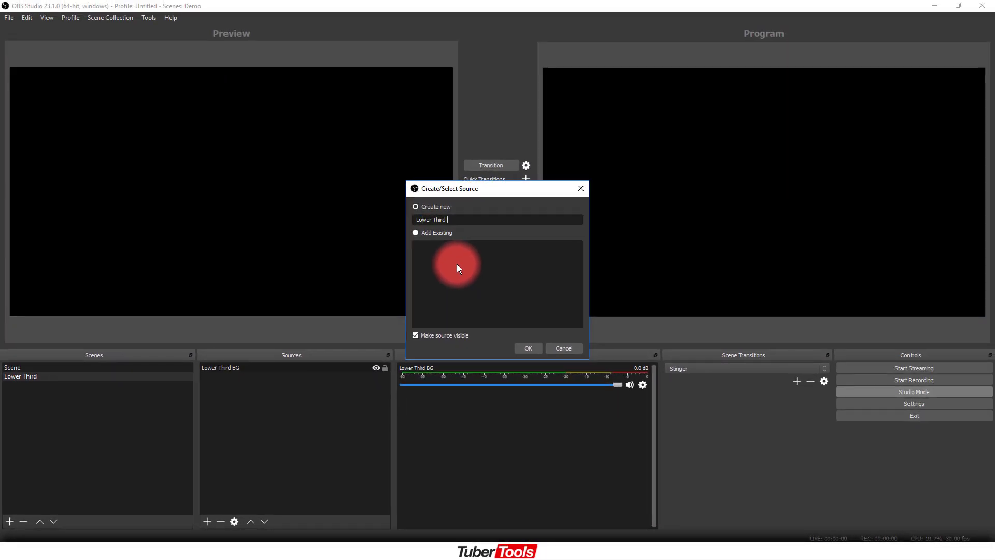
pyautogui.click(527, 349)
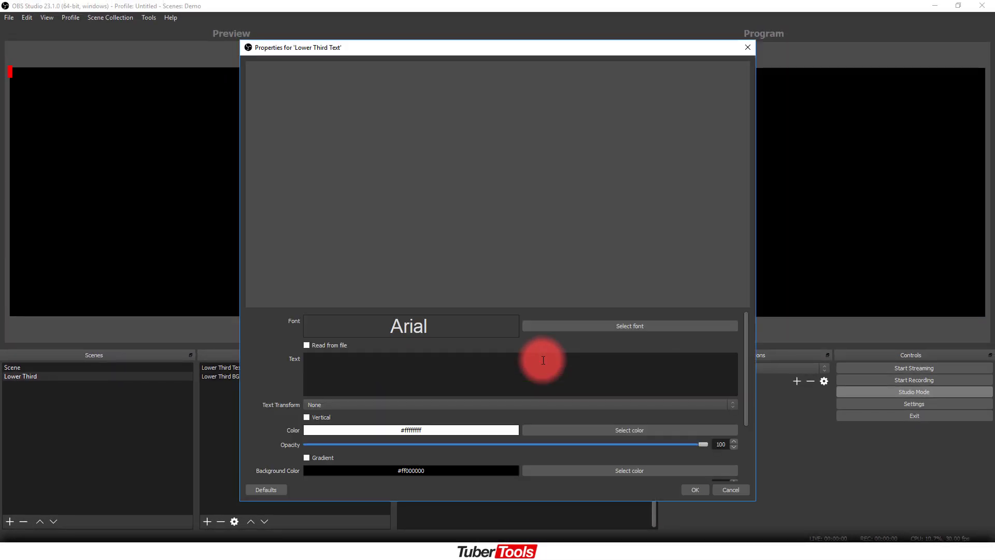
pyautogui.click(372, 364)
pyautogui.write('Y')
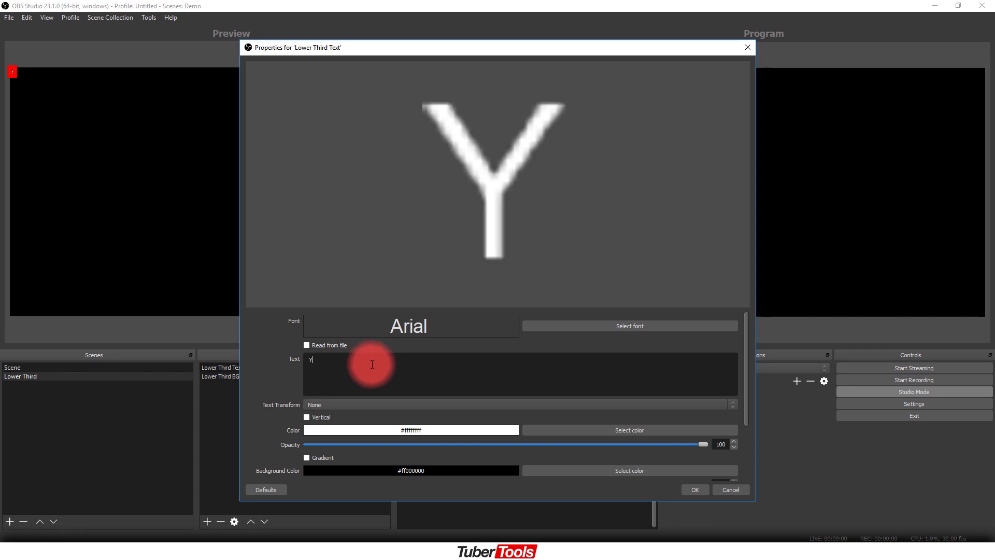
pyautogui.write('OUR TEXT WOULD BE HERE')
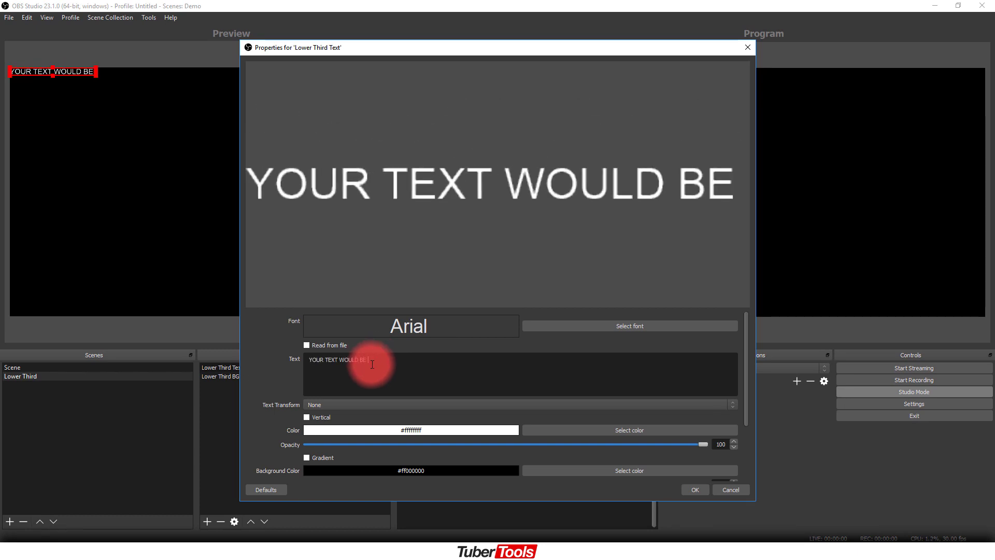
# Change the caption font to Arial Narrow Bold at size 72.
pyautogui.click(604, 326)
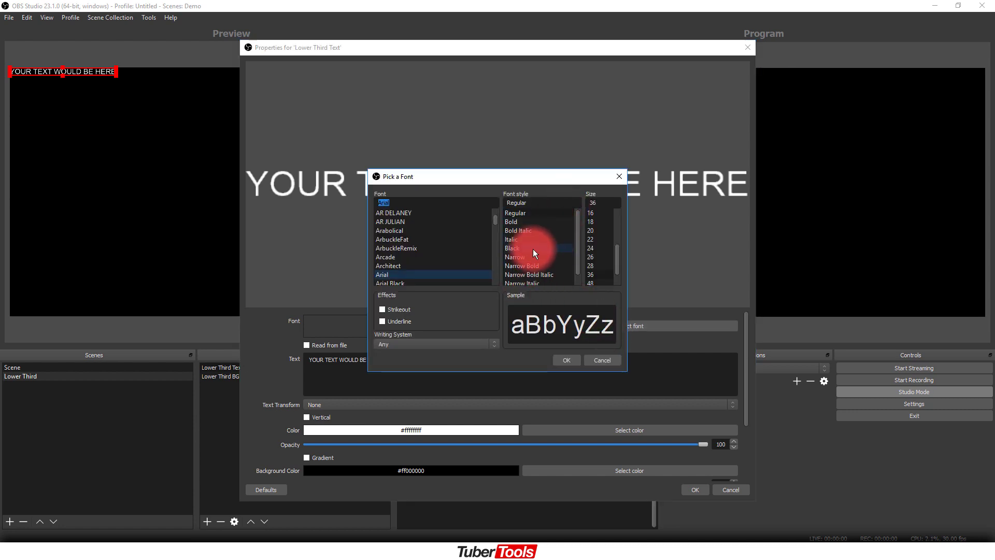
pyautogui.click(527, 265)
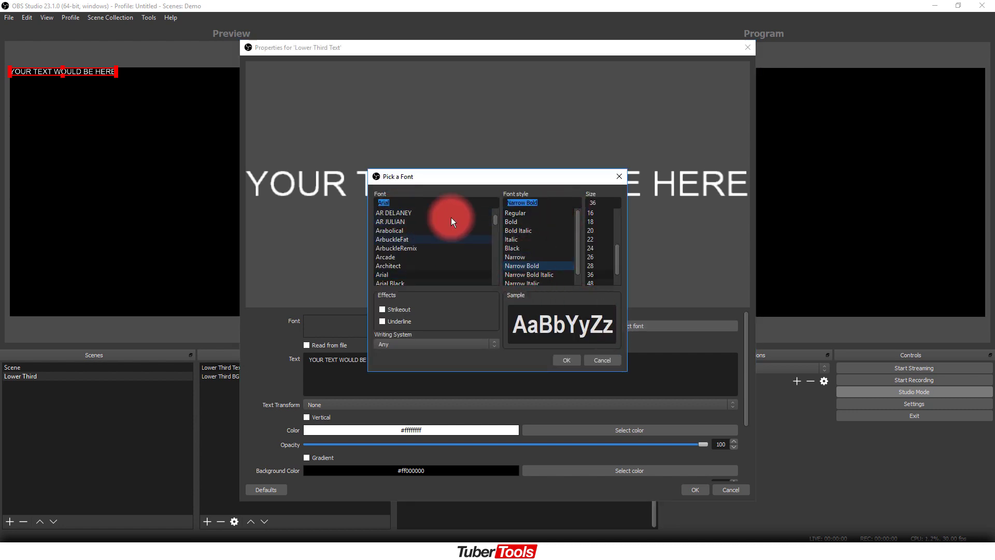
pyautogui.moveTo(477, 180); pyautogui.dragTo(419, 113)
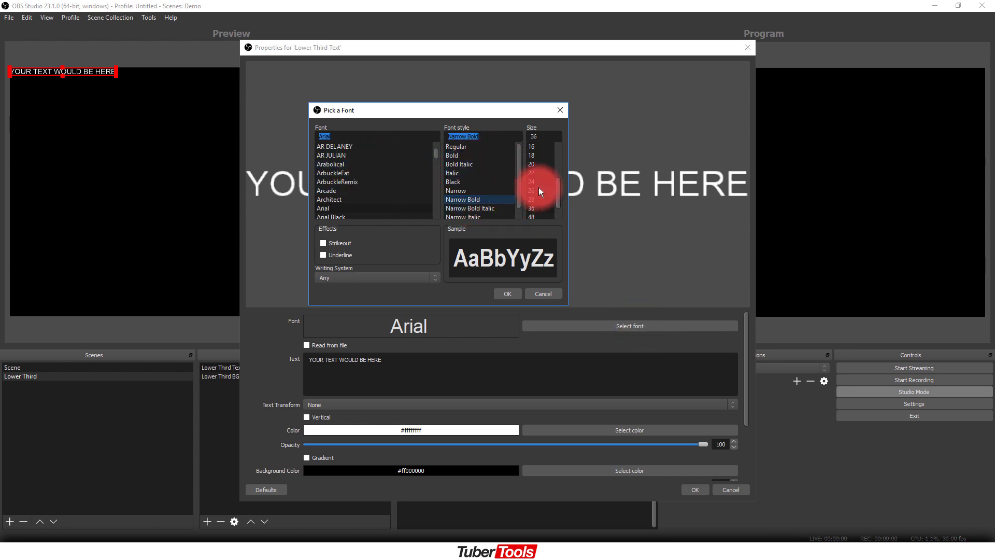
pyautogui.moveTo(561, 191); pyautogui.dragTo(556, 220)
pyautogui.click(546, 207)
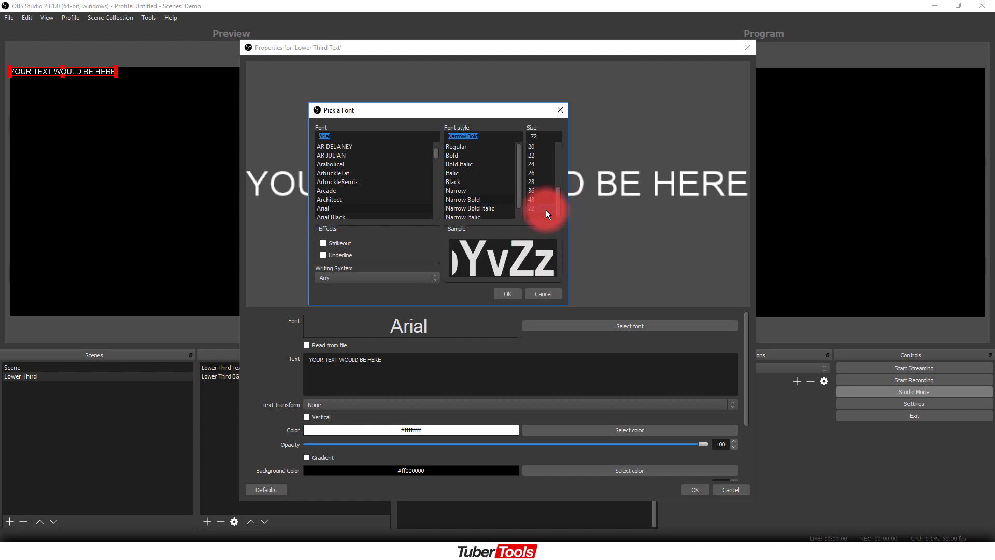
pyautogui.click(516, 292)
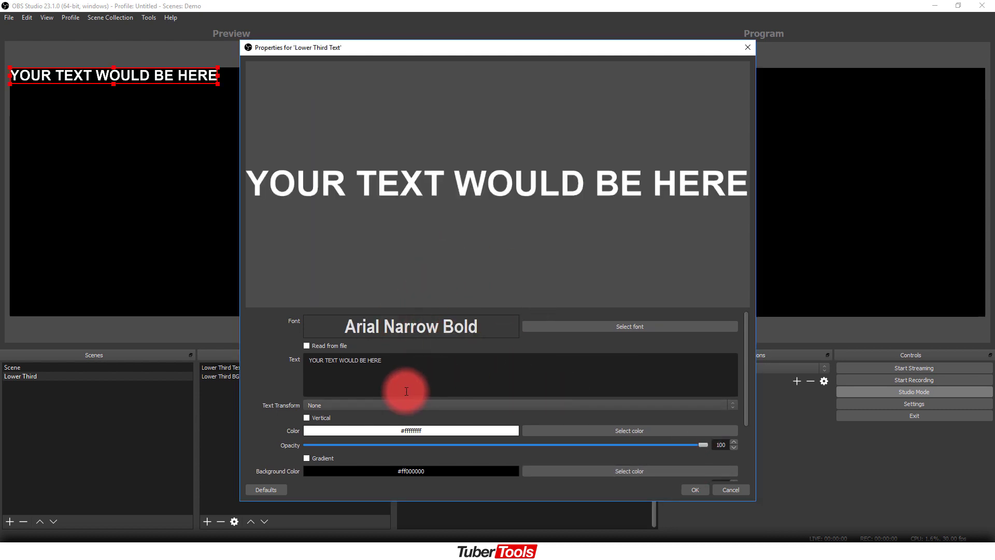
# Save the text settings, scale the caption up, and drag it down the canvas.
pyautogui.click(695, 490)
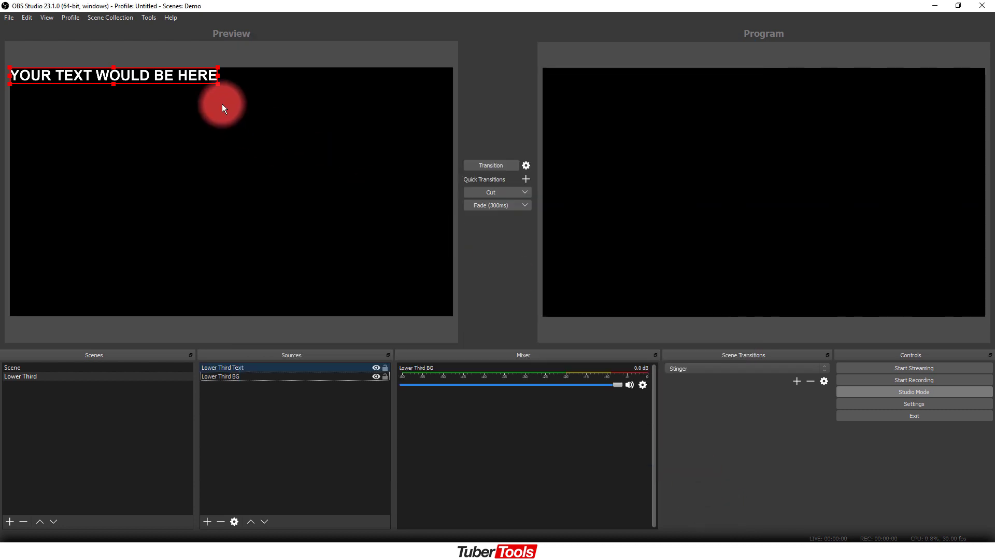
pyautogui.moveTo(216, 86); pyautogui.dragTo(232, 92)
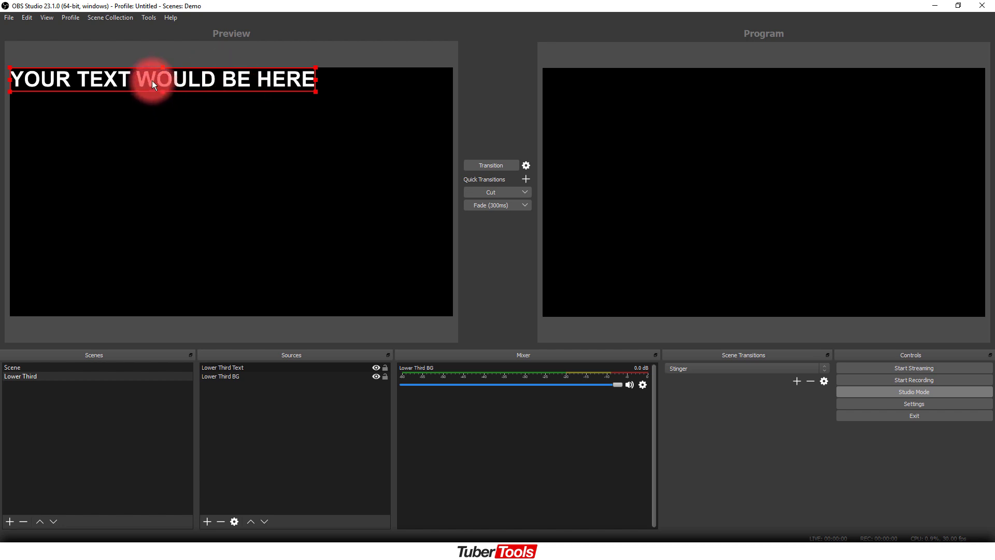
pyautogui.moveTo(152, 84); pyautogui.dragTo(166, 275)
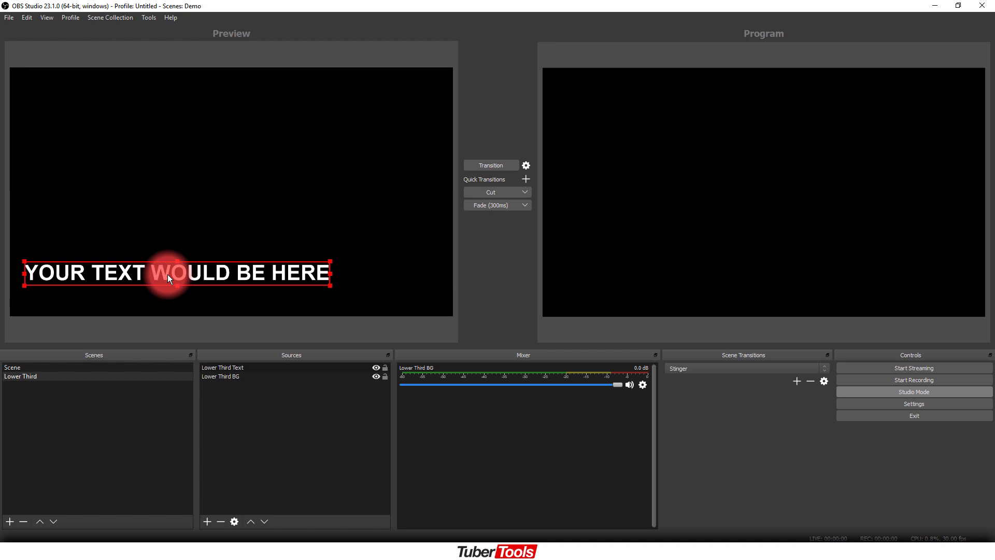
# Send the Lower Third scene live to Program again.
pyautogui.click(59, 368)
pyautogui.click(10, 374)
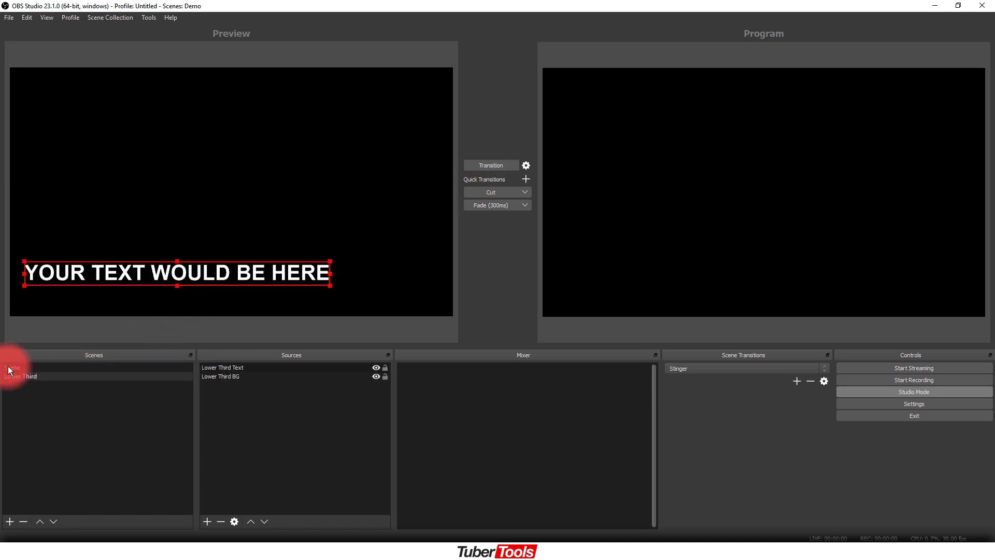
pyautogui.click(487, 160)
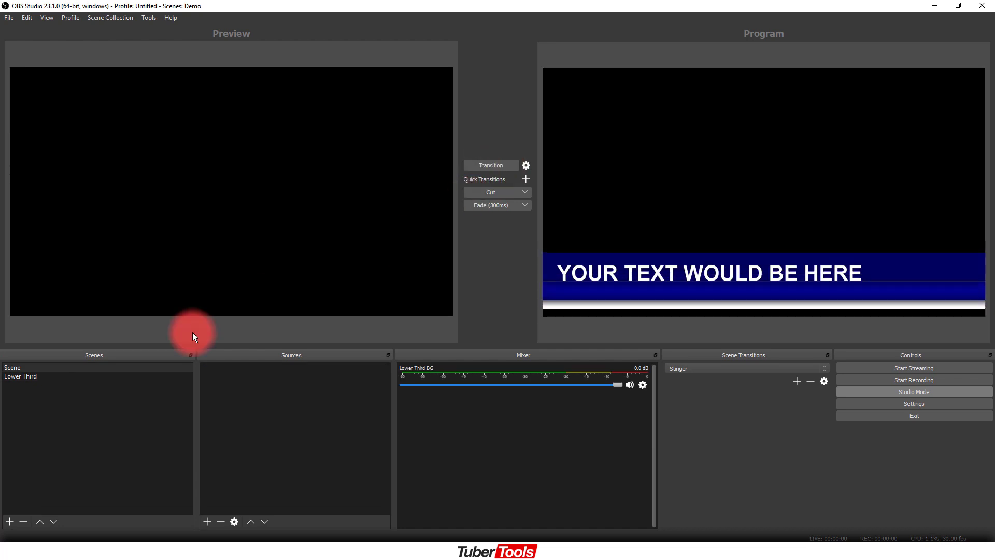
# Align the caption over the blue bar, nudging it one step right and up.
pyautogui.click(52, 374)
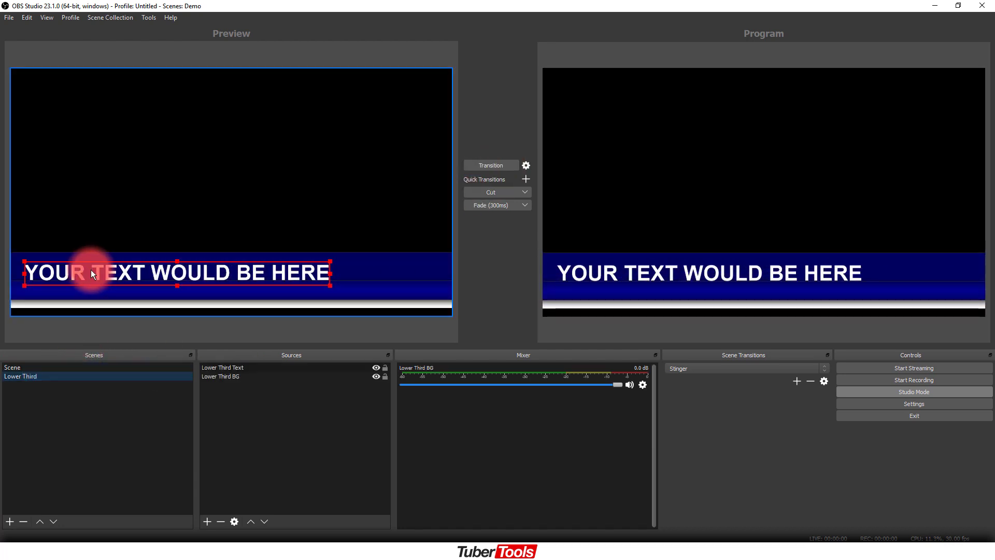
pyautogui.moveTo(91, 270); pyautogui.dragTo(90, 262)
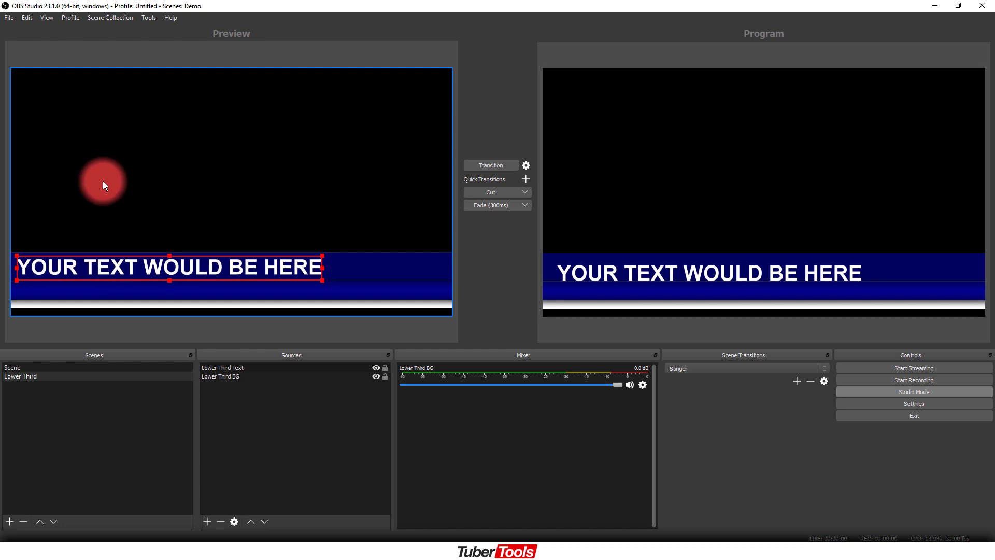
pyautogui.press('Right')
pyautogui.press('Up')
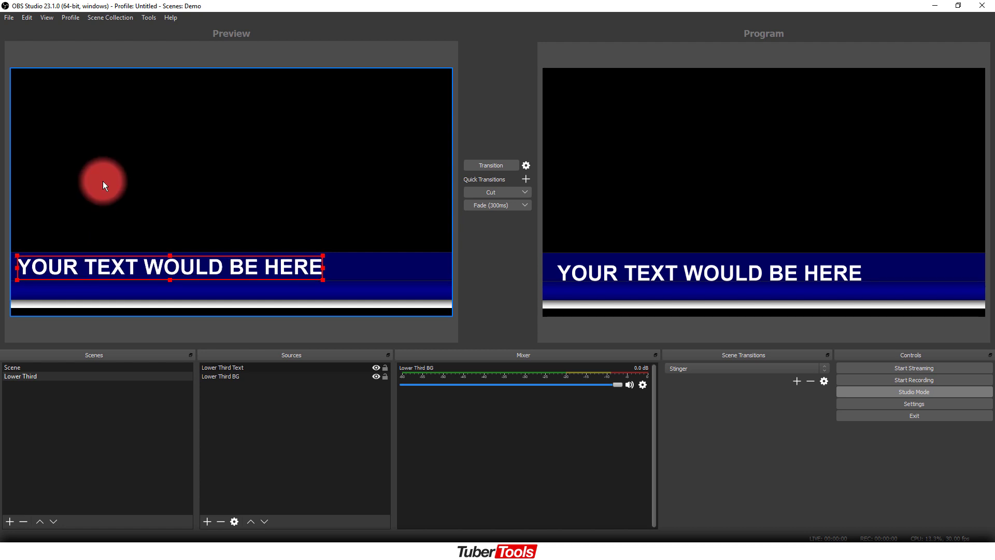
pyautogui.click(131, 181)
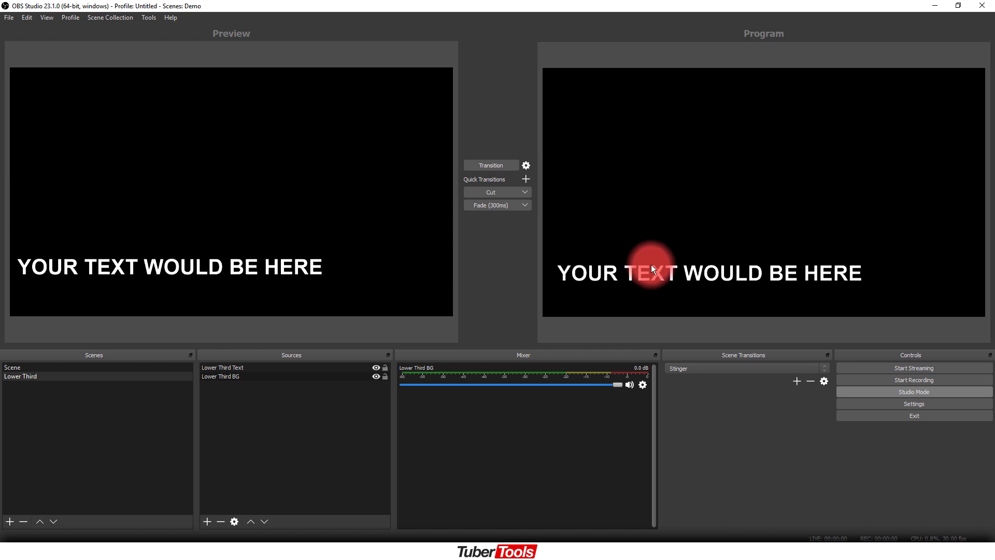
pyautogui.click(216, 368)
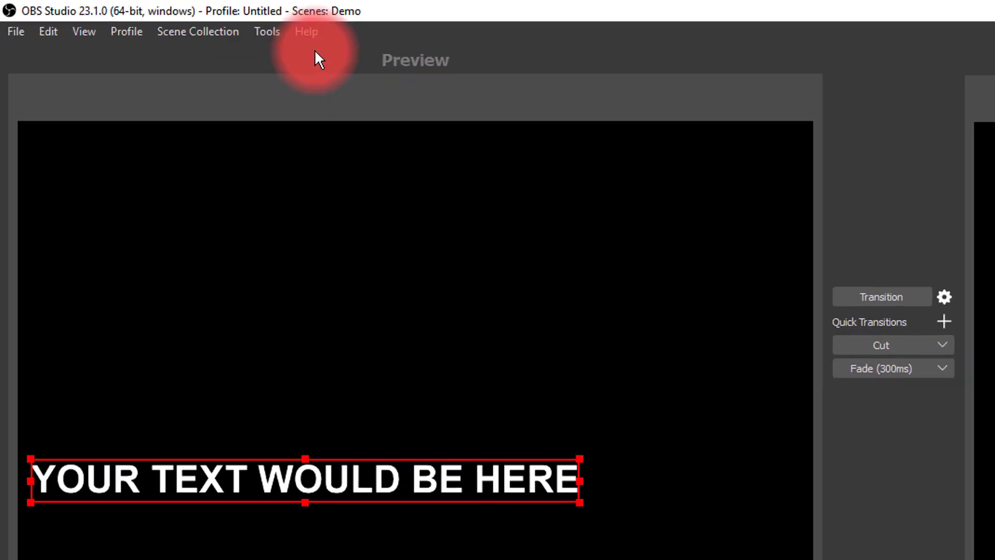
# Open the Scripts manager from the Tools menu.
pyautogui.click(147, 18)
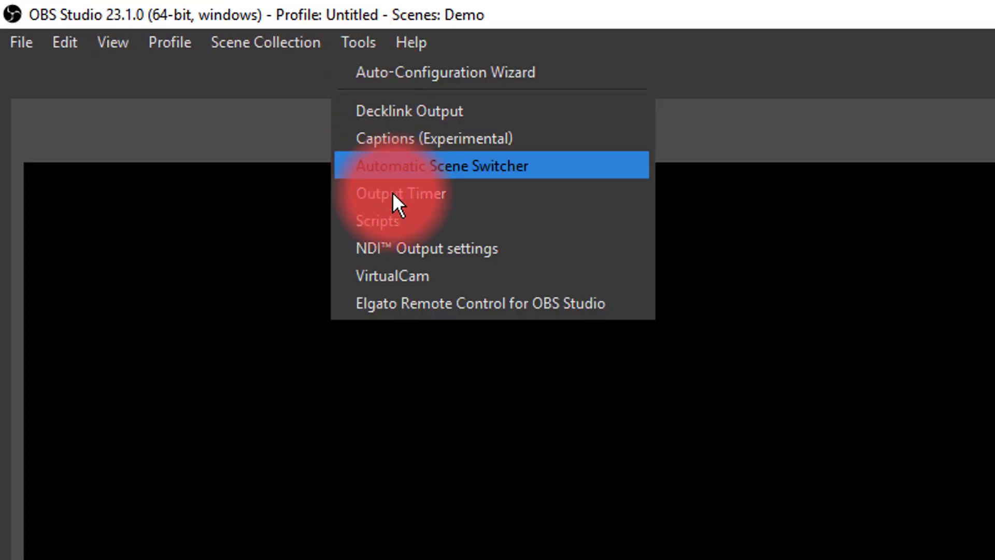
pyautogui.click(397, 221)
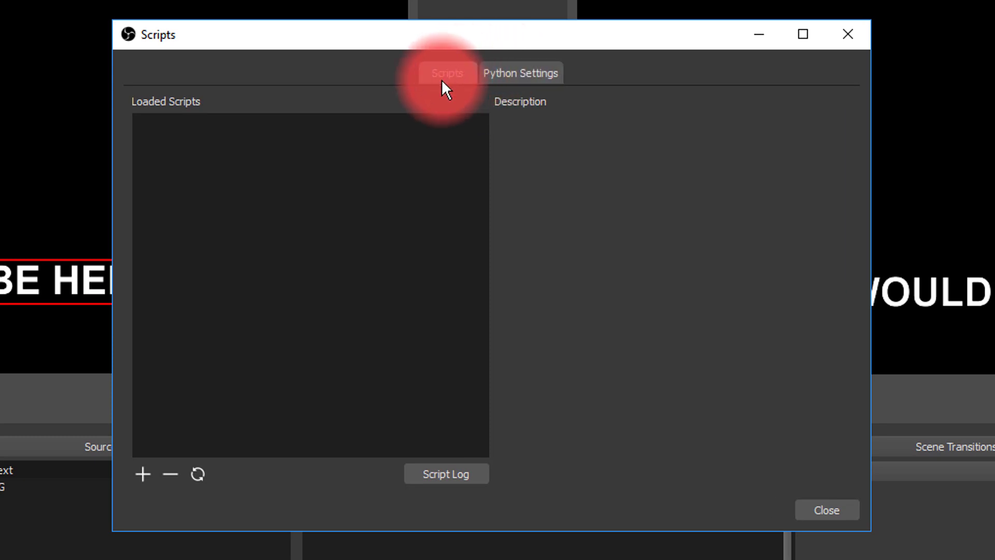
# Load visibility-timer-in.lua from OBS Adding assets > visibility-timer as a script.
pyautogui.click(138, 474)
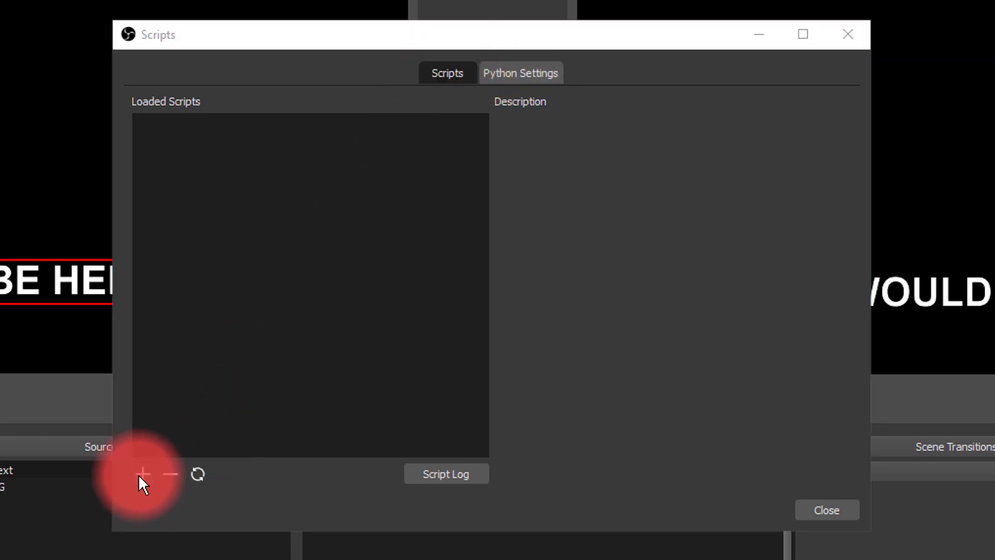
pyautogui.doubleClick(367, 294)
pyautogui.click(271, 235)
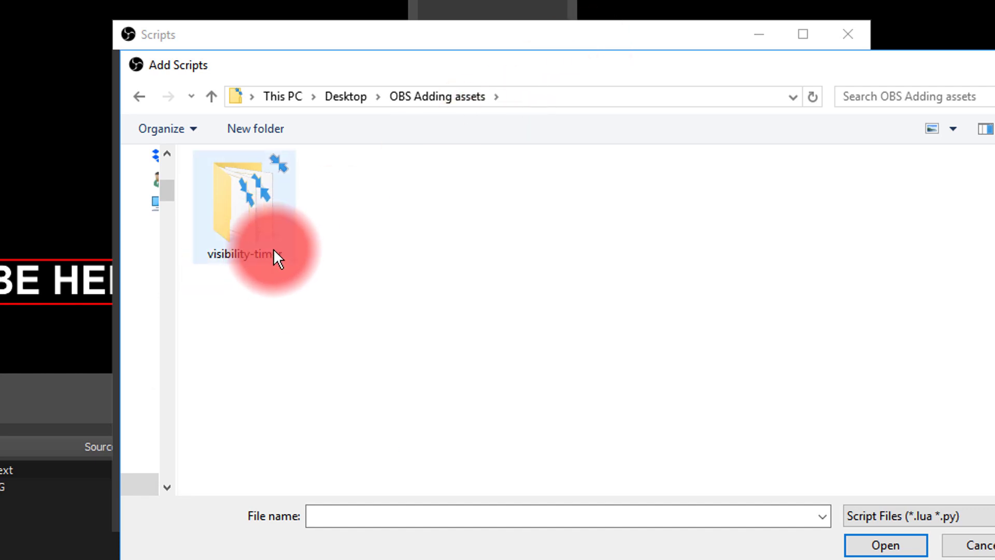
pyautogui.moveTo(276, 257)
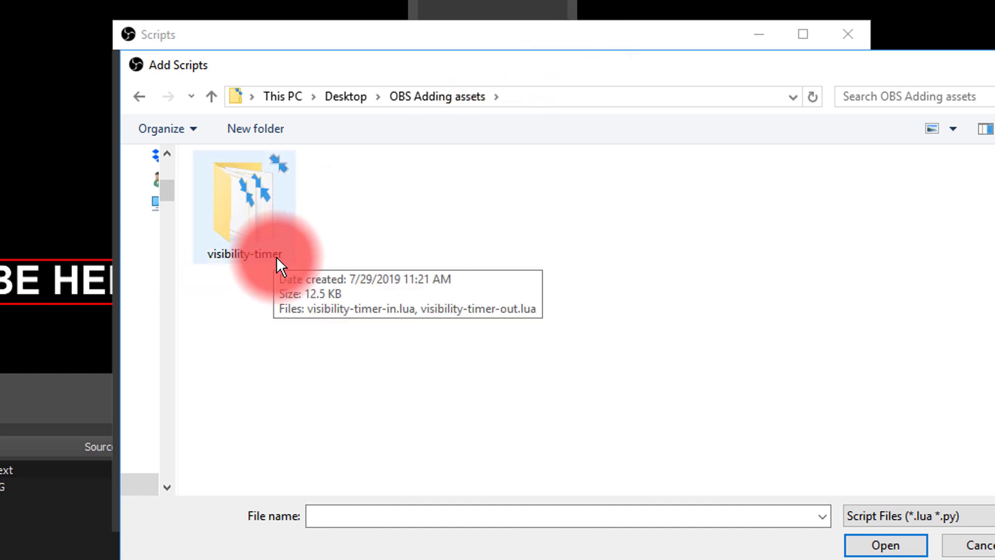
pyautogui.doubleClick(275, 257)
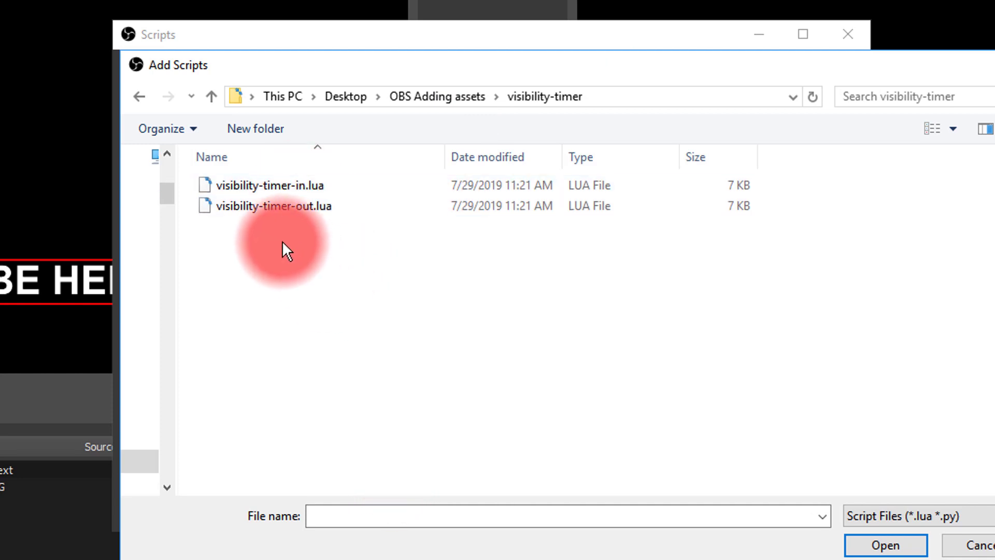
pyautogui.click(289, 187)
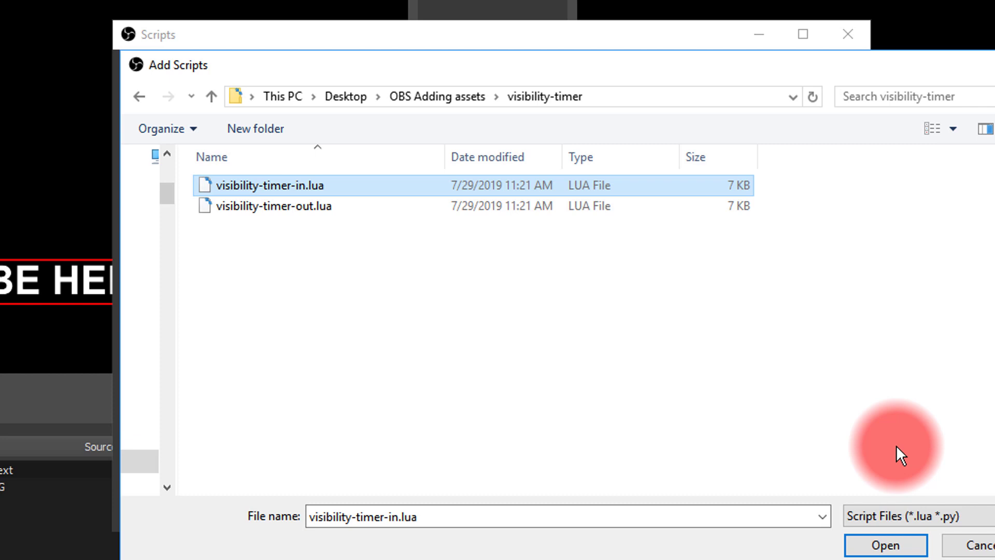
pyautogui.click(886, 545)
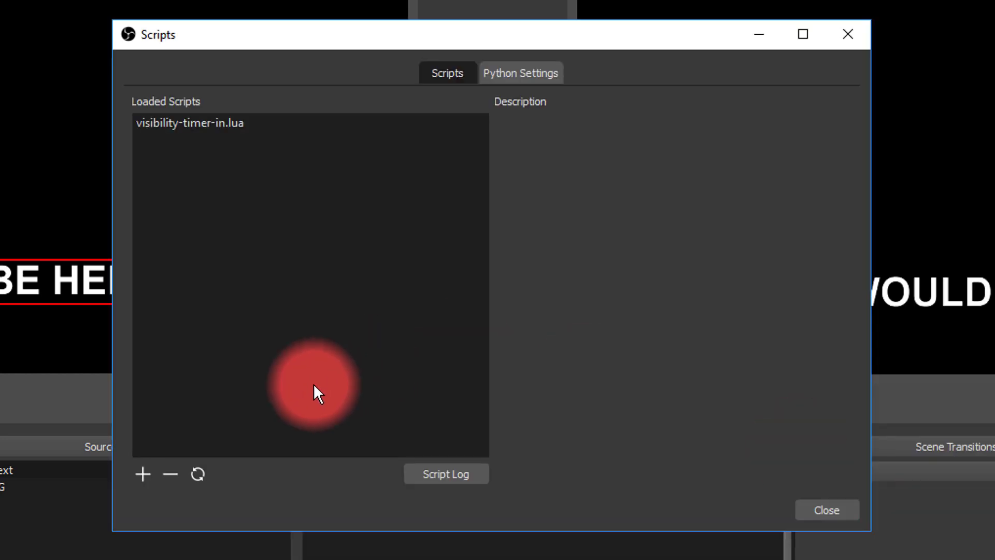
# Load visibility-timer-out.lua from the same folder and view each script's settings.
pyautogui.click(144, 474)
pyautogui.click(294, 208)
pyautogui.click(896, 546)
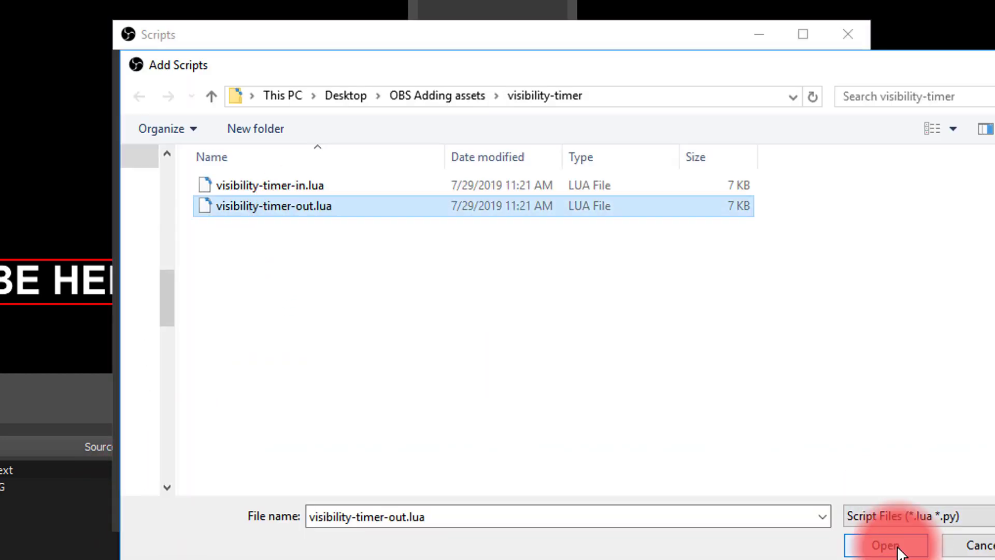
pyautogui.click(210, 123)
pyautogui.click(312, 137)
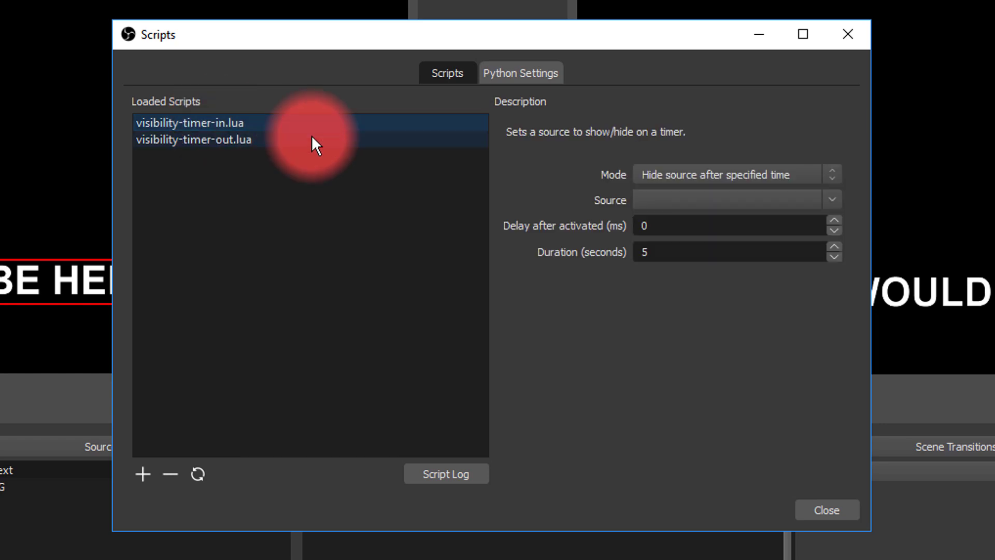
# Set visibility-timer-in to show Lower Third Text after specified time, delay 1, duration 1.
pyautogui.click(228, 123)
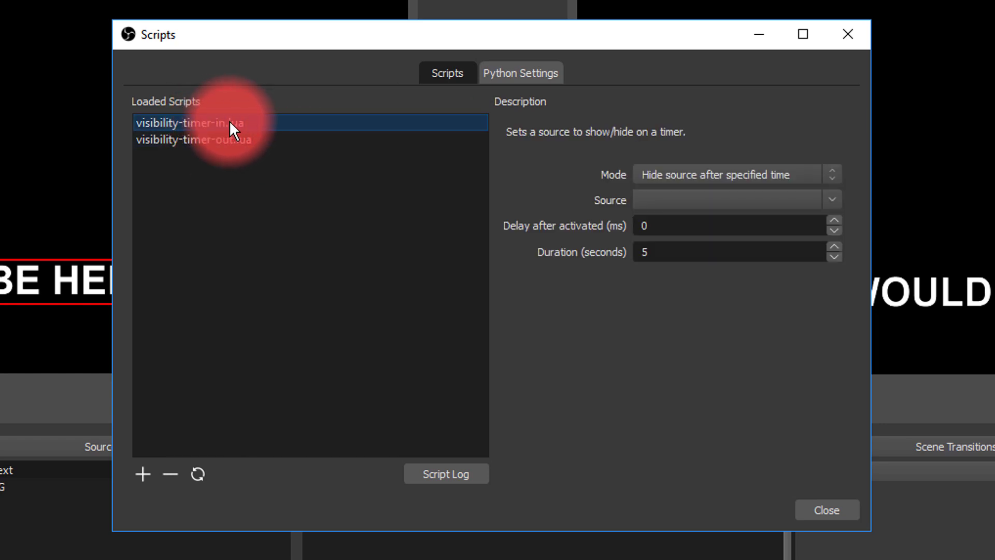
pyautogui.click(827, 176)
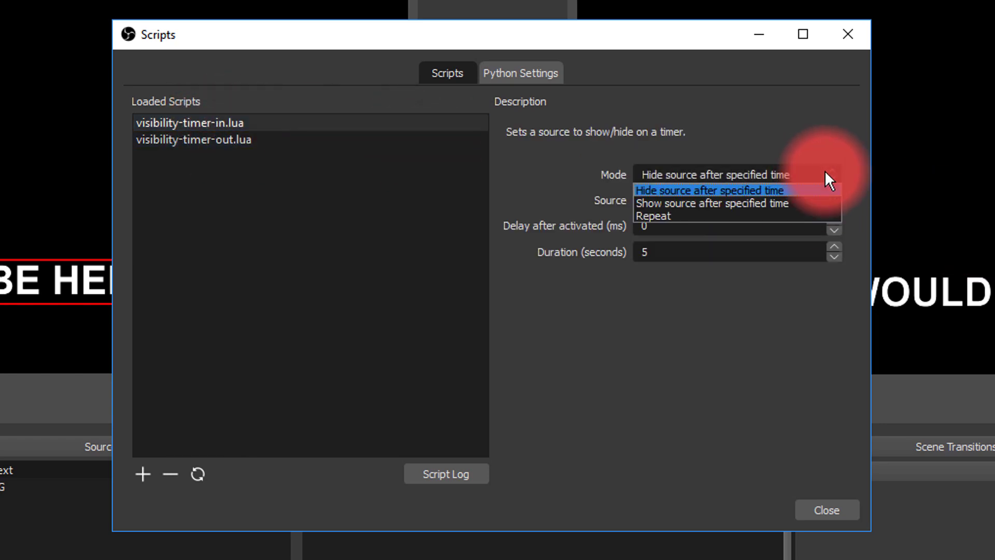
pyautogui.click(786, 202)
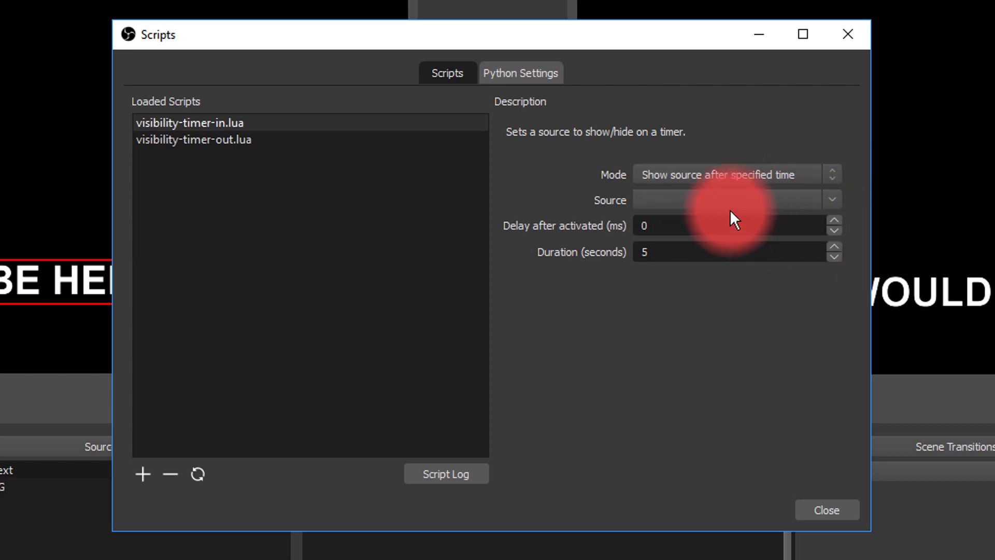
pyautogui.click(823, 201)
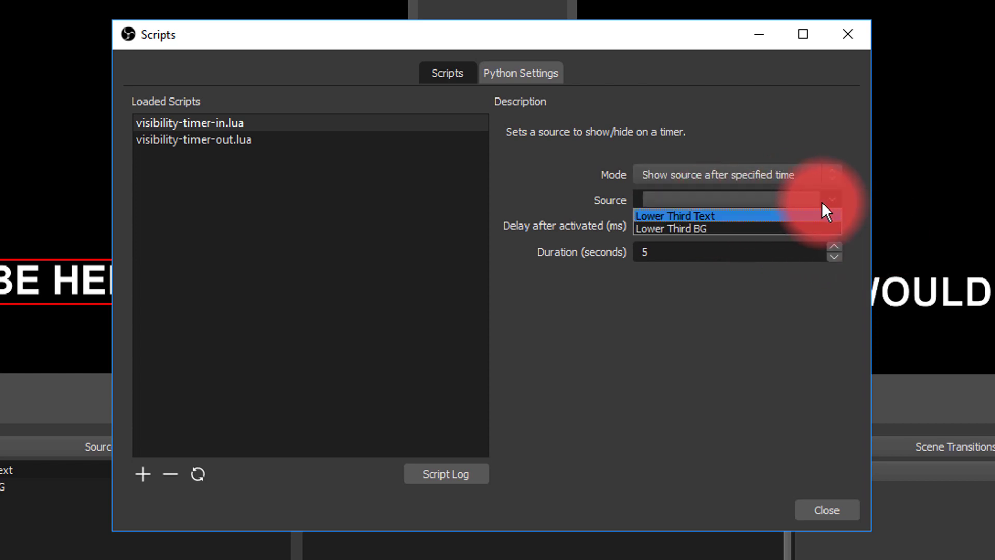
pyautogui.click(781, 214)
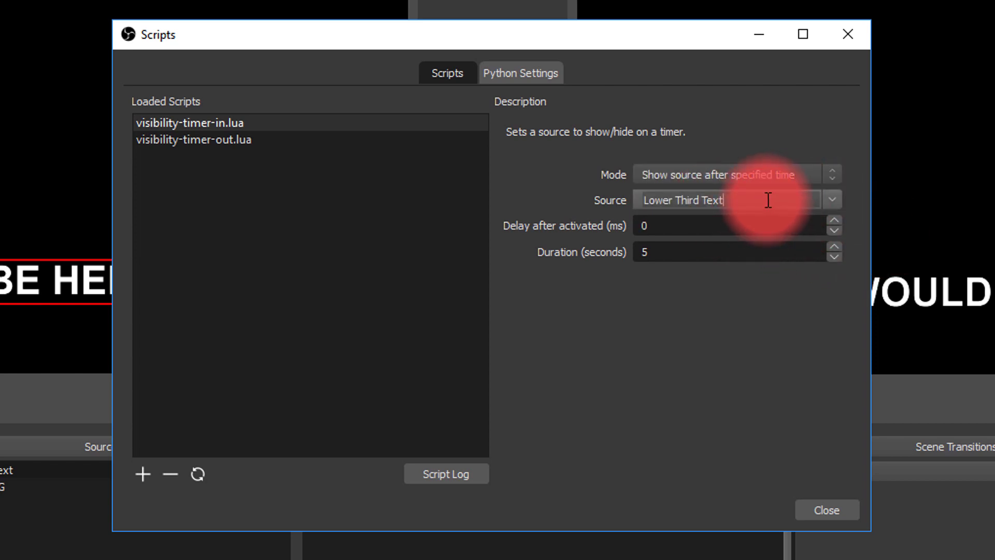
pyautogui.doubleClick(669, 226)
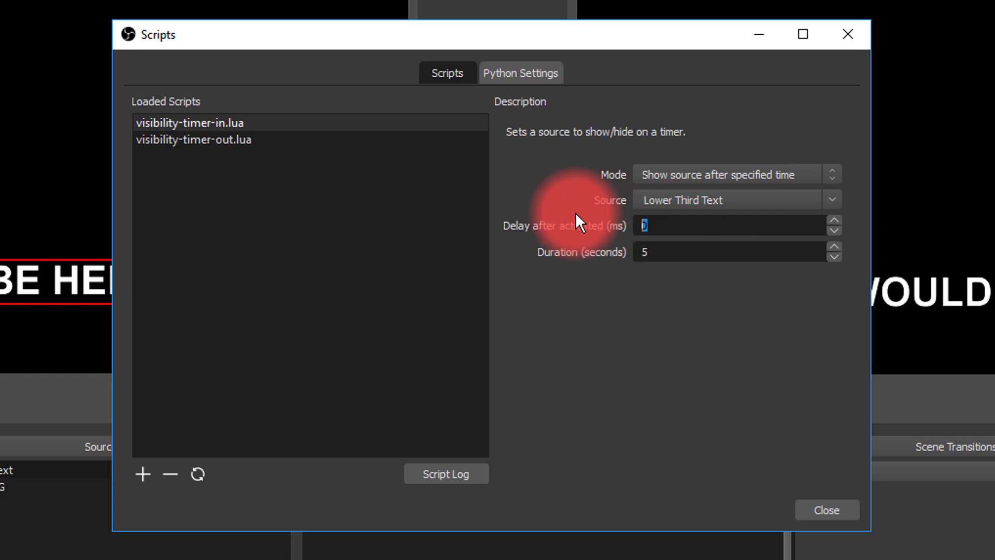
pyautogui.write('1')
pyautogui.press('Tab')
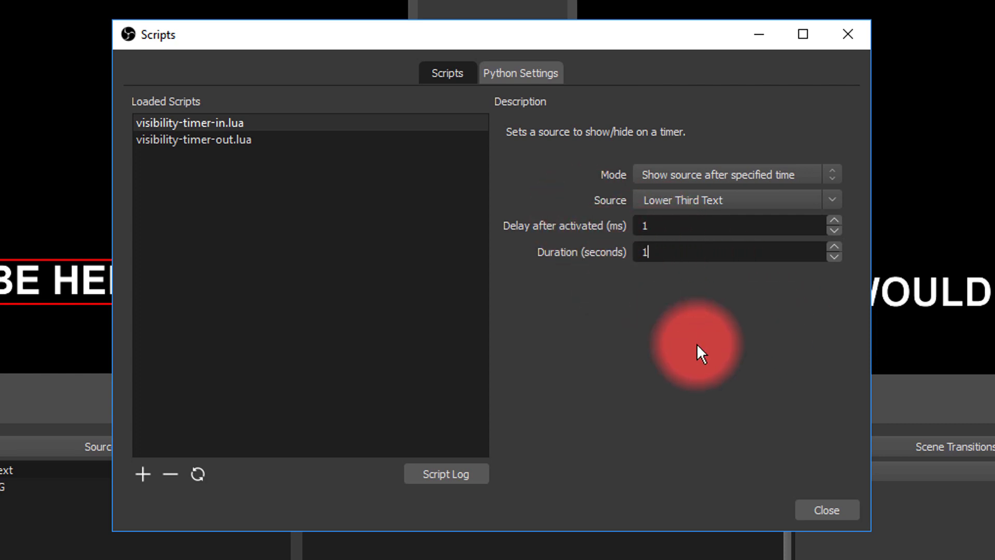
pyautogui.write('1')
pyautogui.click(197, 140)
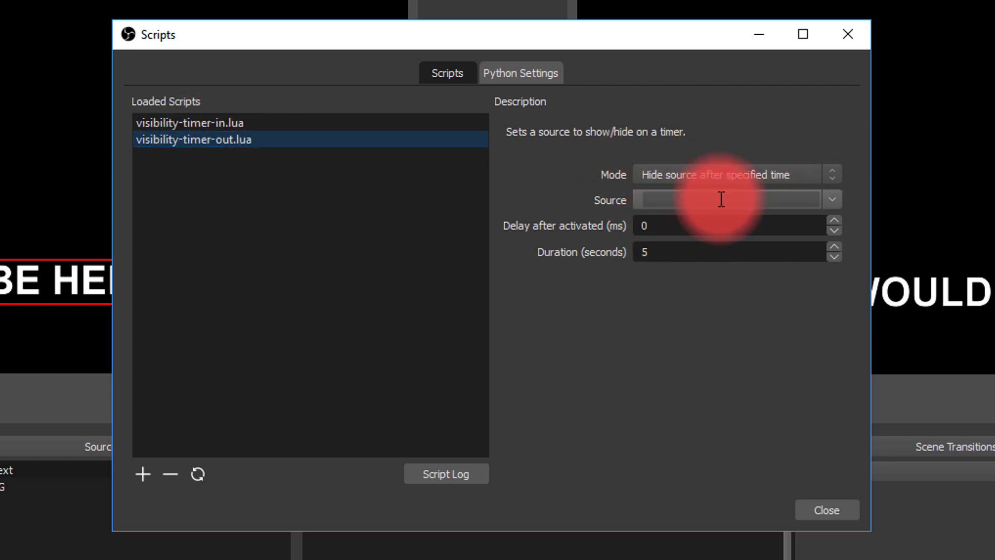
# Set the visibility-timer-out source to Lower Third Text and its duration to 10 seconds.
pyautogui.click(833, 199)
pyautogui.click(806, 228)
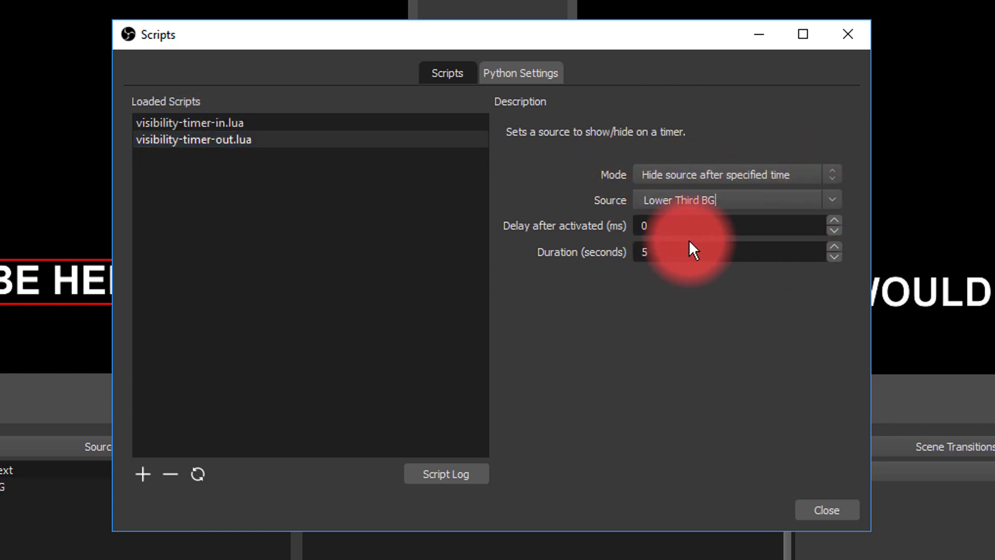
pyautogui.click(682, 226)
pyautogui.click(832, 200)
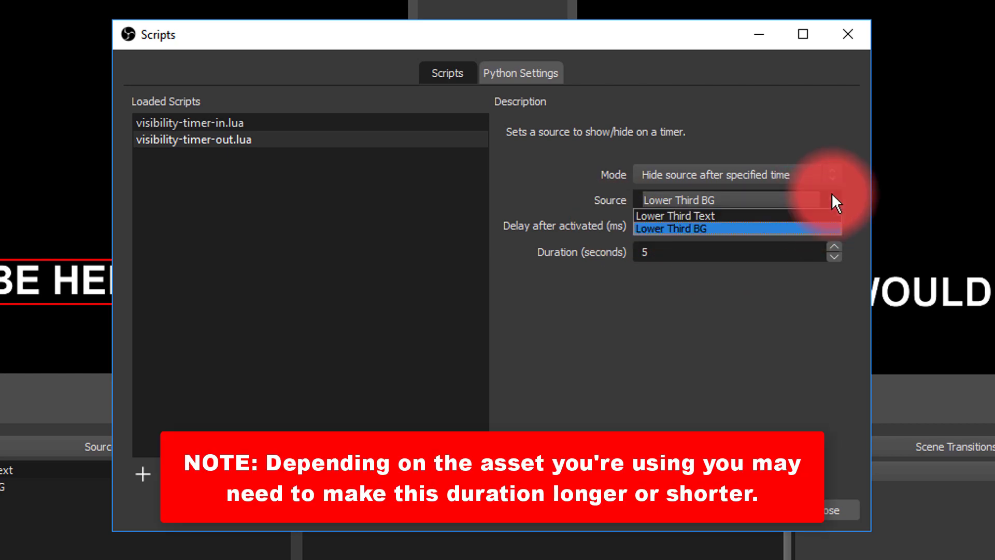
pyautogui.click(812, 216)
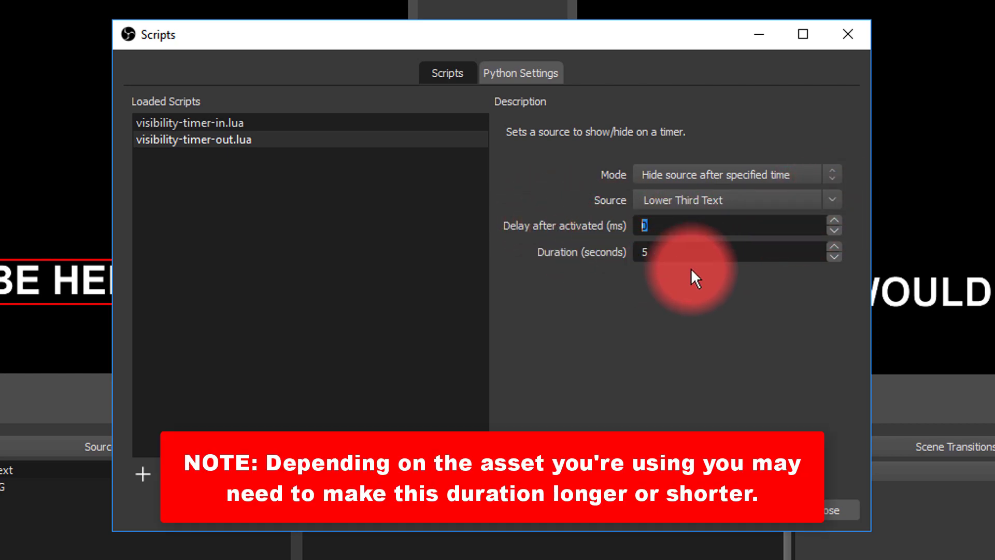
pyautogui.doubleClick(656, 254)
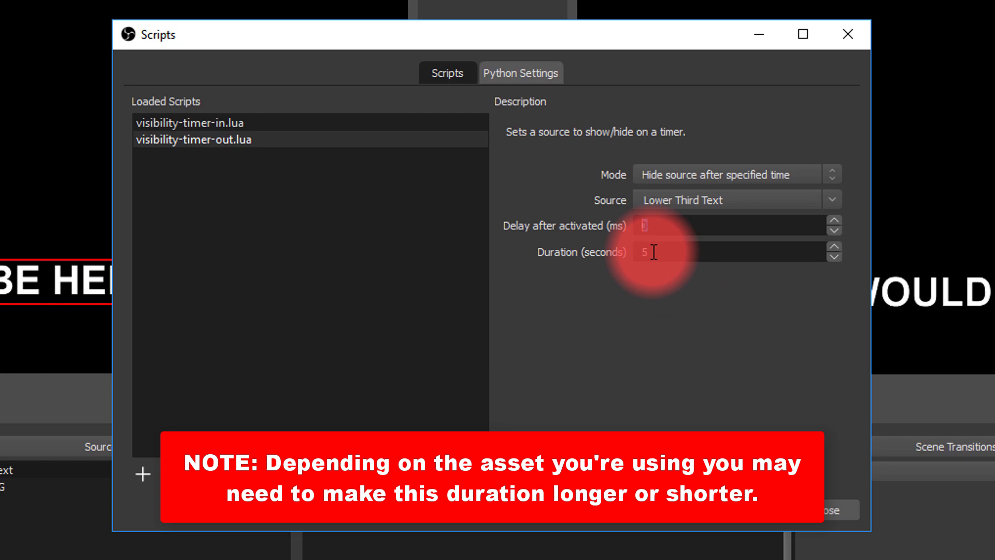
pyautogui.write('10')
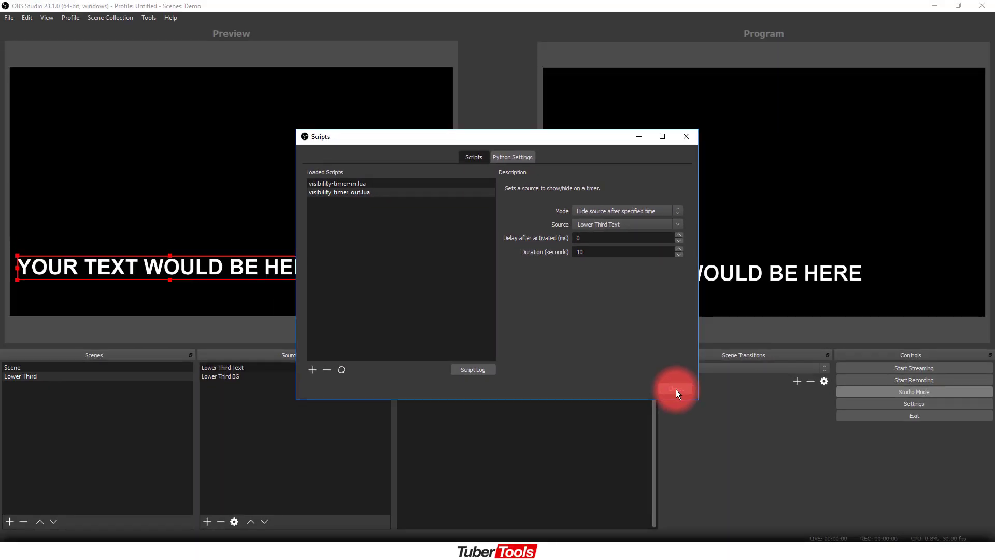
# Close Scripts, put the empty Scene on air, then transition Lower Third live to test the timer.
pyautogui.press('Escape')
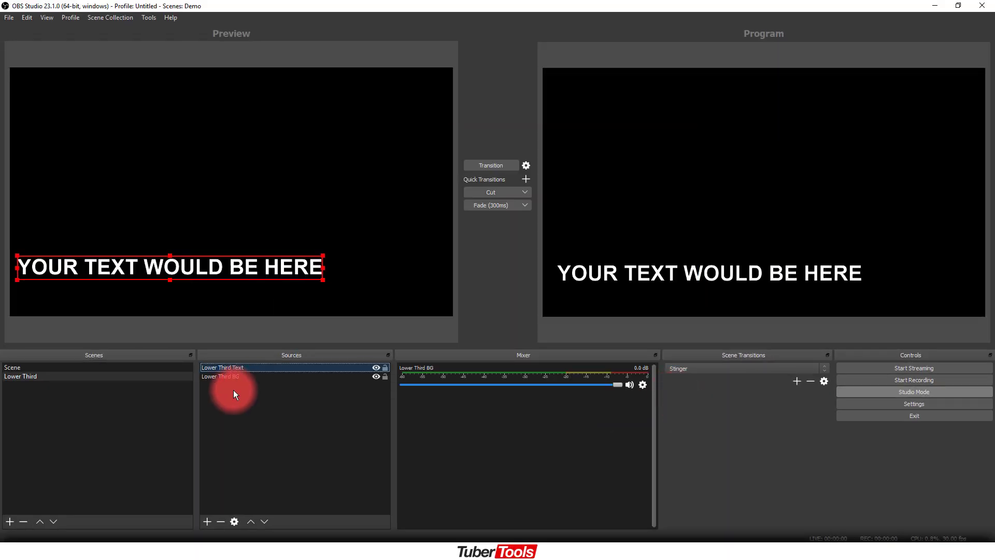
pyautogui.click(72, 368)
pyautogui.click(475, 167)
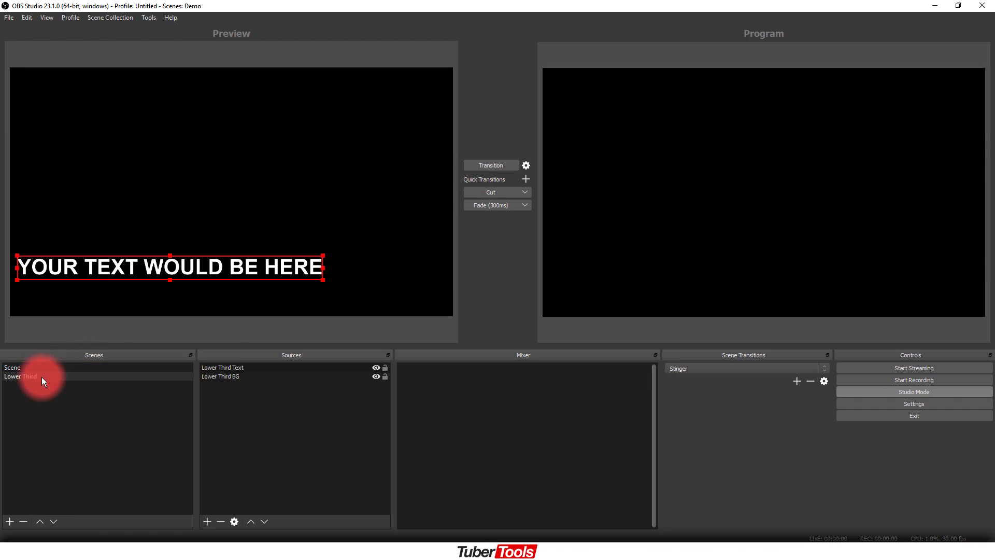
pyautogui.click(495, 166)
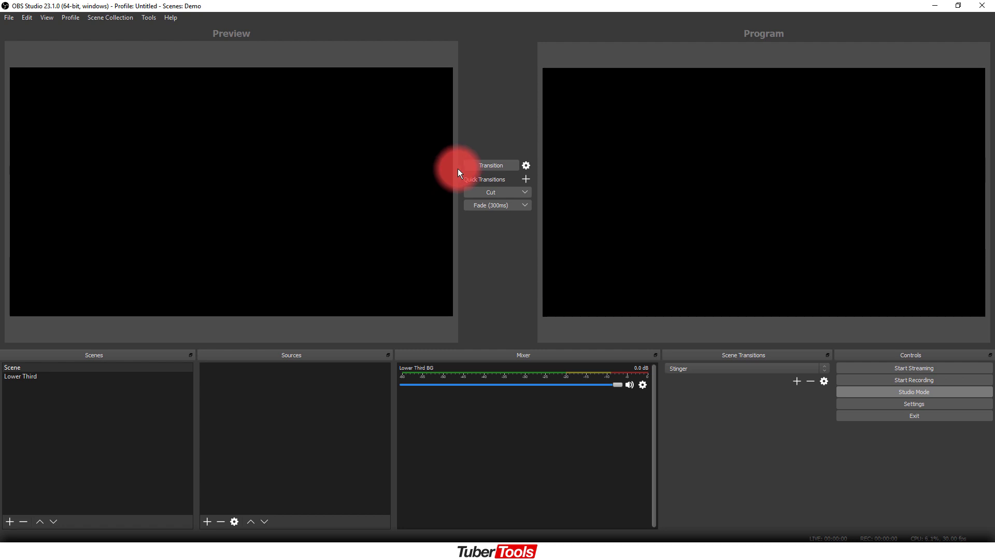
pyautogui.click(11, 380)
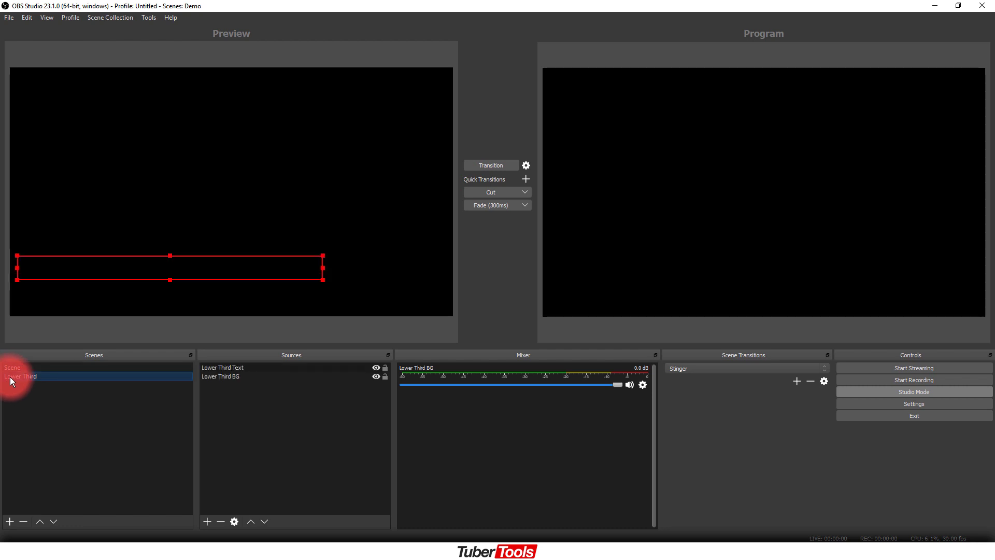